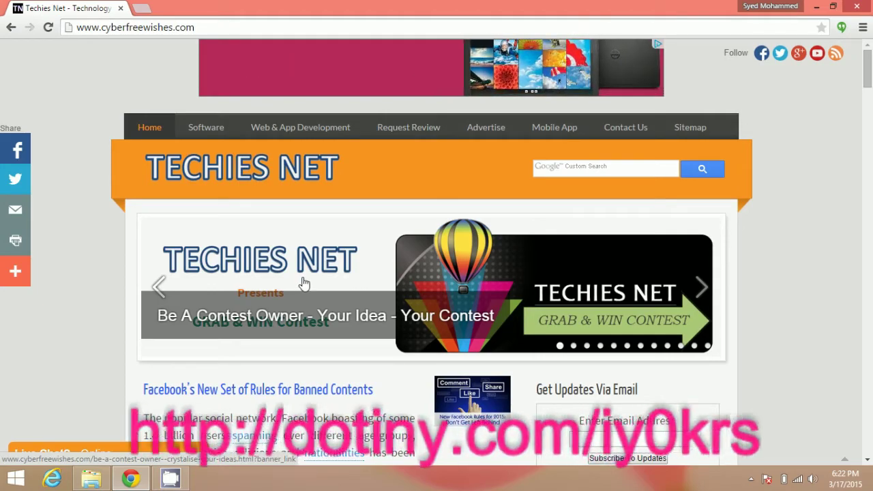
Scroll the blog and open the How To Root Huawei Honor Holly Smartphone article
{"action": "scroll", "coordinate": [304, 283], "scroll_direction": "down", "scroll_amount": 4}
{"action": "scroll", "coordinate": [304, 283], "scroll_direction": "down", "scroll_amount": 4}
{"action": "scroll", "coordinate": [304, 283], "scroll_direction": "down", "scroll_amount": 6}
{"action": "scroll", "coordinate": [305, 282], "scroll_direction": "down", "scroll_amount": 5}
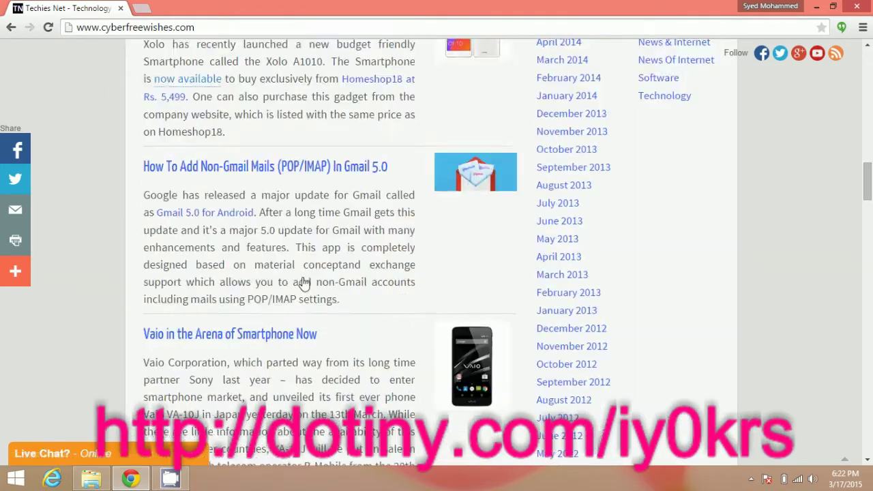
{"action": "scroll", "coordinate": [304, 282], "scroll_direction": "down", "scroll_amount": 5}
{"action": "scroll", "coordinate": [305, 282], "scroll_direction": "down", "scroll_amount": 5}
{"action": "scroll", "coordinate": [305, 282], "scroll_direction": "down", "scroll_amount": 5}
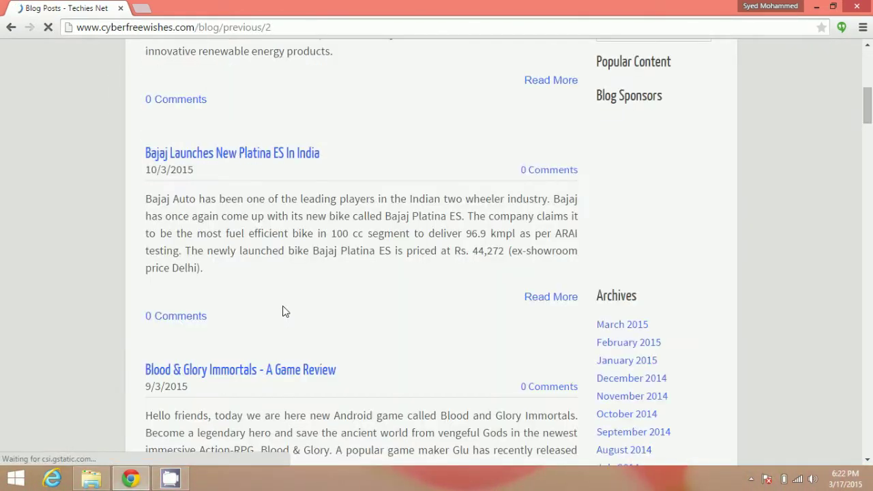
{"action": "scroll", "coordinate": [282, 307], "scroll_direction": "down", "scroll_amount": 2}
{"action": "scroll", "coordinate": [282, 307], "scroll_direction": "down", "scroll_amount": 1}
{"action": "scroll", "coordinate": [283, 307], "scroll_direction": "down", "scroll_amount": 4}
{"action": "scroll", "coordinate": [283, 308], "scroll_direction": "down", "scroll_amount": 2}
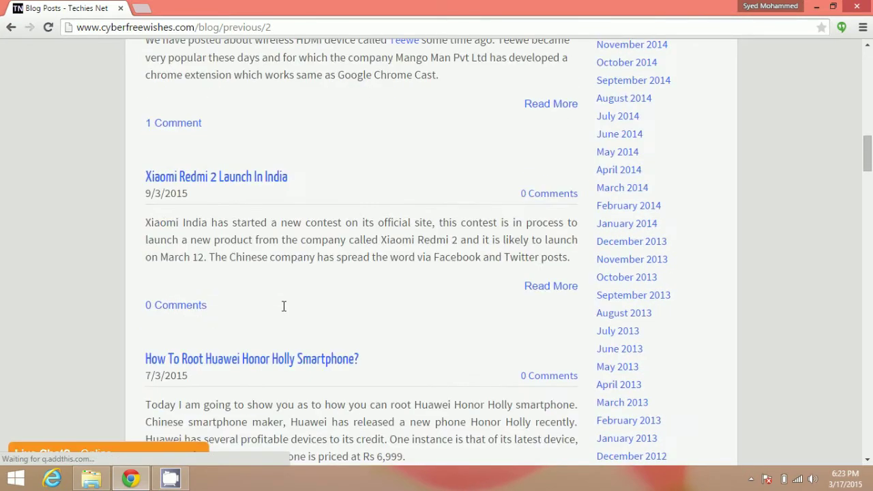
{"action": "scroll", "coordinate": [282, 310], "scroll_direction": "down", "scroll_amount": 2}
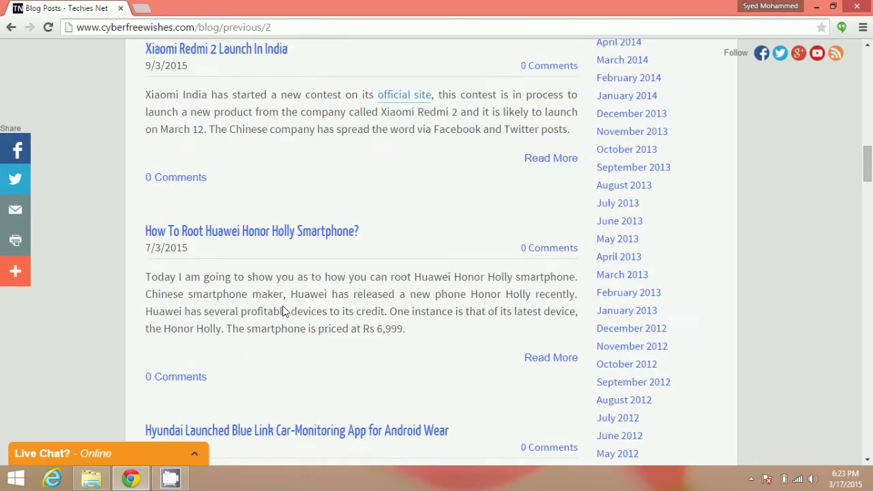
{"action": "left_click", "coordinate": [235, 233]}
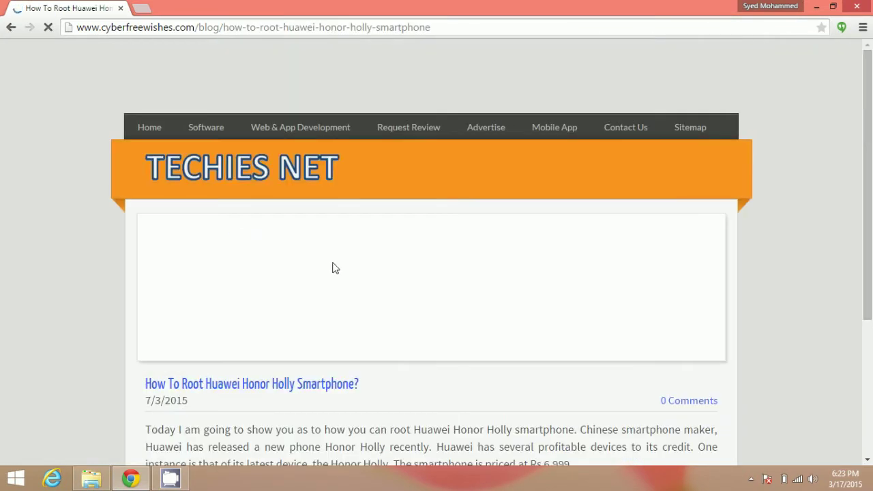
Start downloading ADB Installer 1.4.2 from the article's rooting steps
{"action": "scroll", "coordinate": [331, 267], "scroll_direction": "down", "scroll_amount": 3}
{"action": "scroll", "coordinate": [345, 266], "scroll_direction": "down", "scroll_amount": 3}
{"action": "scroll", "coordinate": [353, 259], "scroll_direction": "down", "scroll_amount": 3}
{"action": "scroll", "coordinate": [445, 224], "scroll_direction": "down", "scroll_amount": 3}
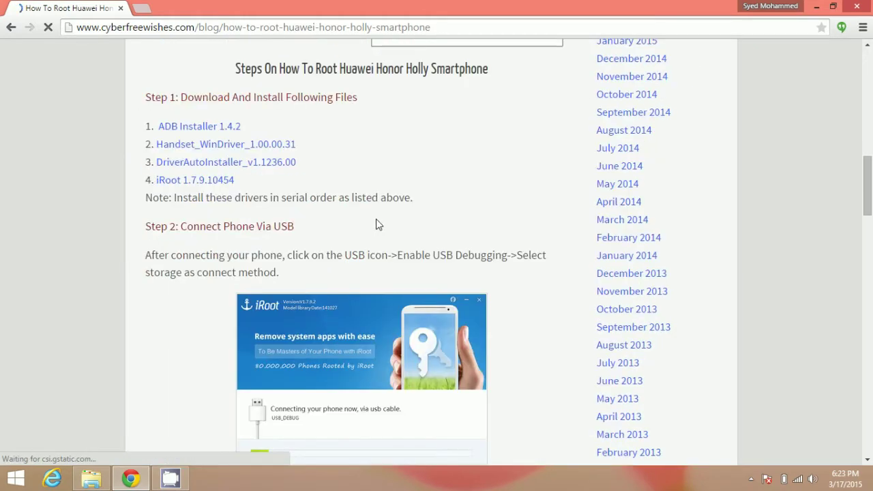
{"action": "scroll", "coordinate": [409, 273], "scroll_direction": "down", "scroll_amount": 2}
{"action": "scroll", "coordinate": [397, 286], "scroll_direction": "down", "scroll_amount": 3}
{"action": "scroll", "coordinate": [382, 320], "scroll_direction": "down", "scroll_amount": 3}
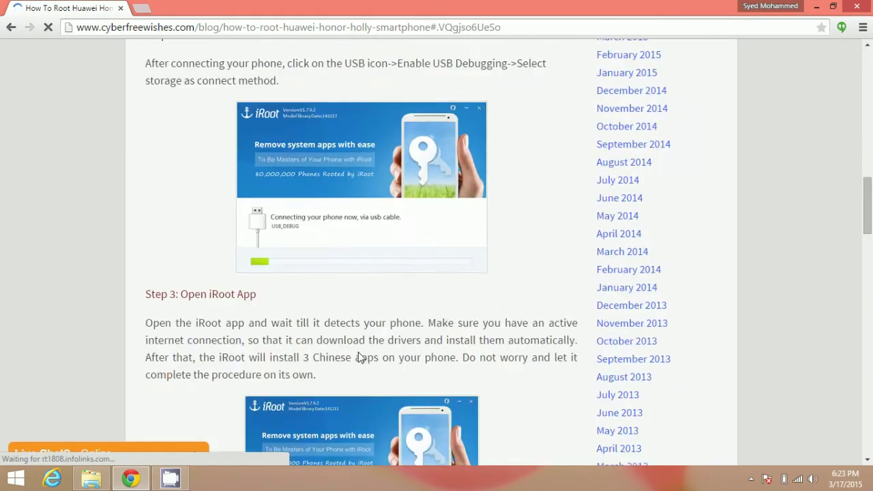
{"action": "scroll", "coordinate": [360, 358], "scroll_direction": "up", "scroll_amount": 5}
{"action": "scroll", "coordinate": [341, 348], "scroll_direction": "up", "scroll_amount": 3}
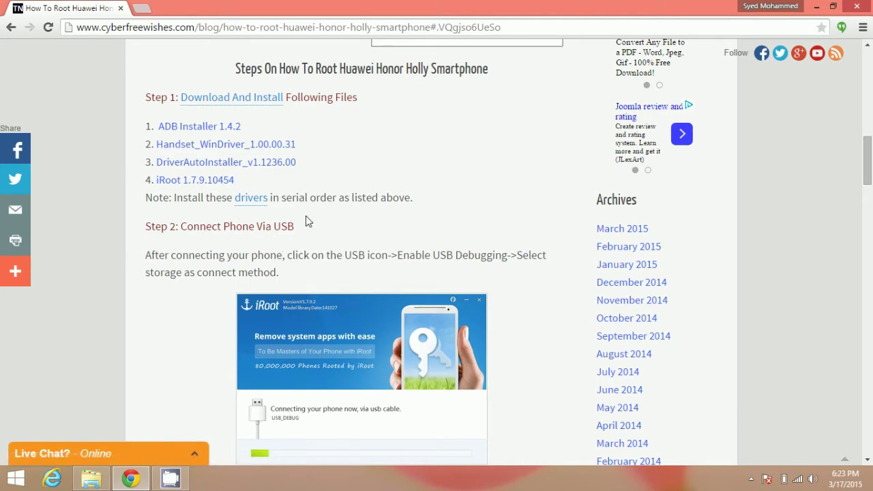
{"action": "left_click", "coordinate": [194, 127]}
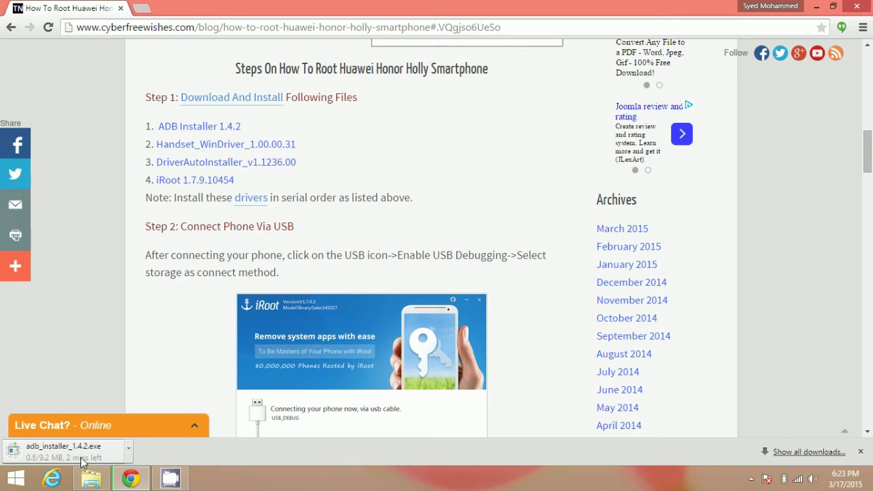
{"action": "left_click", "coordinate": [128, 453]}
Cancel the duplicate download and run ADB Installer 1.4.2, installing ADB and Fastboot system-wide
{"action": "left_click", "coordinate": [159, 430]}
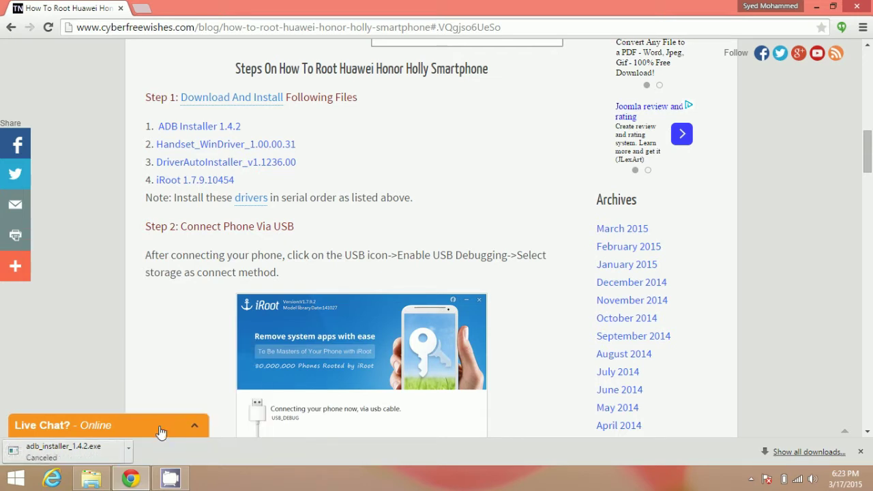
{"action": "left_click", "coordinate": [93, 479]}
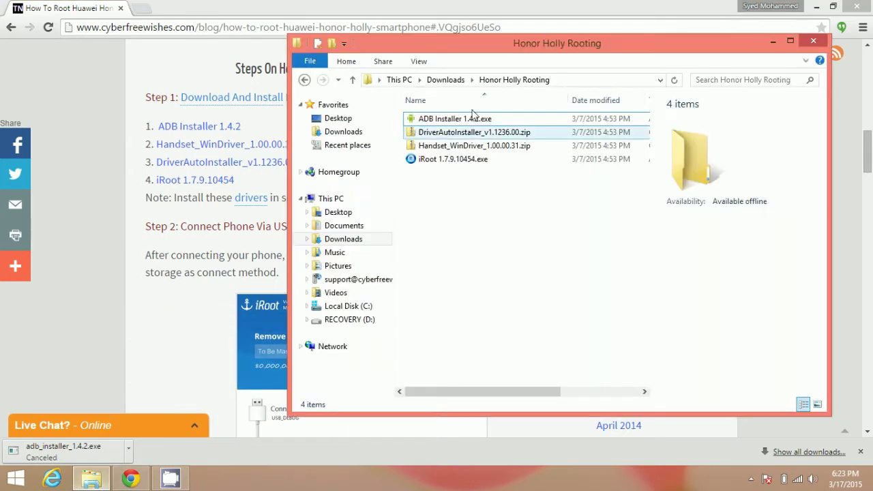
{"action": "left_click", "coordinate": [468, 121]}
{"action": "type", "text": "Y"}
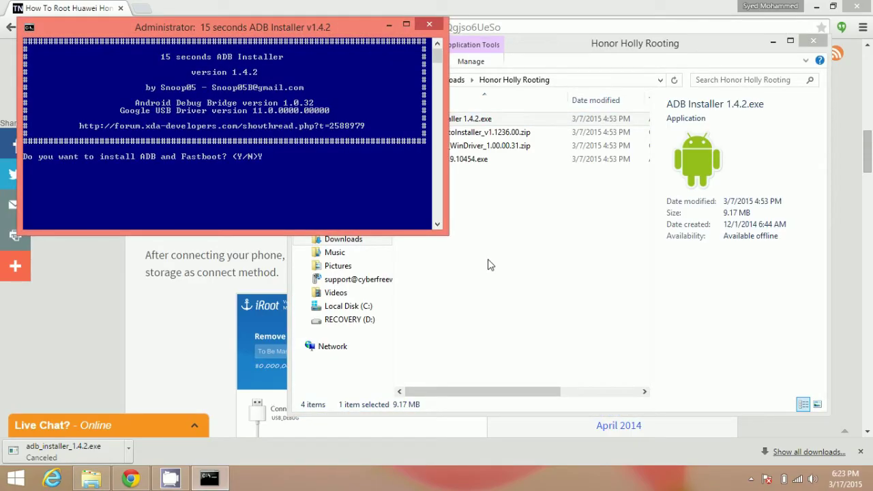
{"action": "key", "text": "Return"}
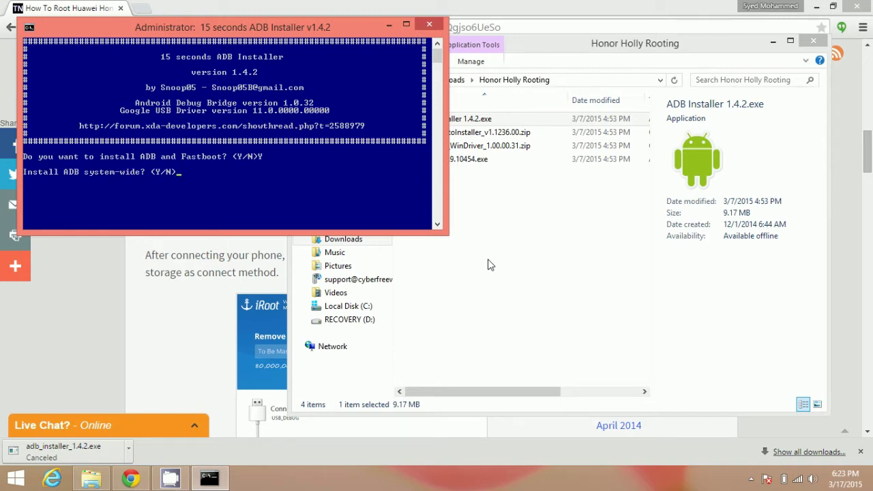
{"action": "type", "text": "Y"}
{"action": "key", "text": "Return"}
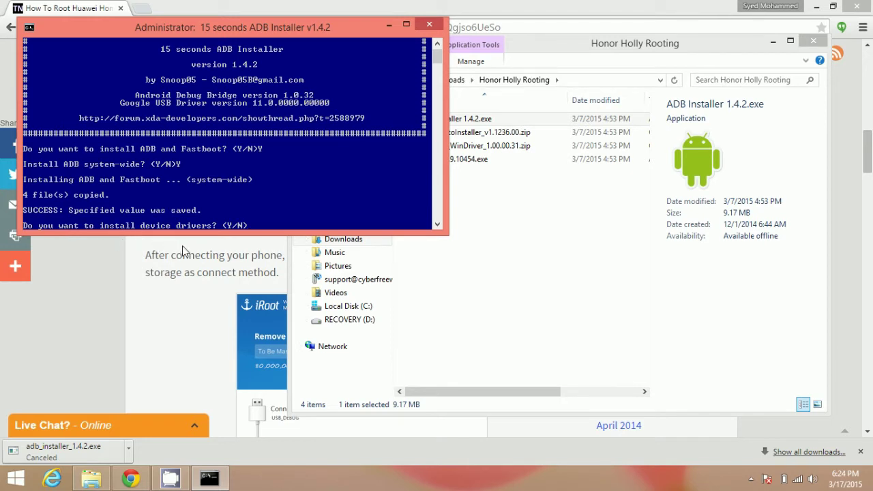
Answer Y to the driver prompt and install the Google USB device drivers
{"action": "type", "text": "Y"}
{"action": "key", "text": "Return"}
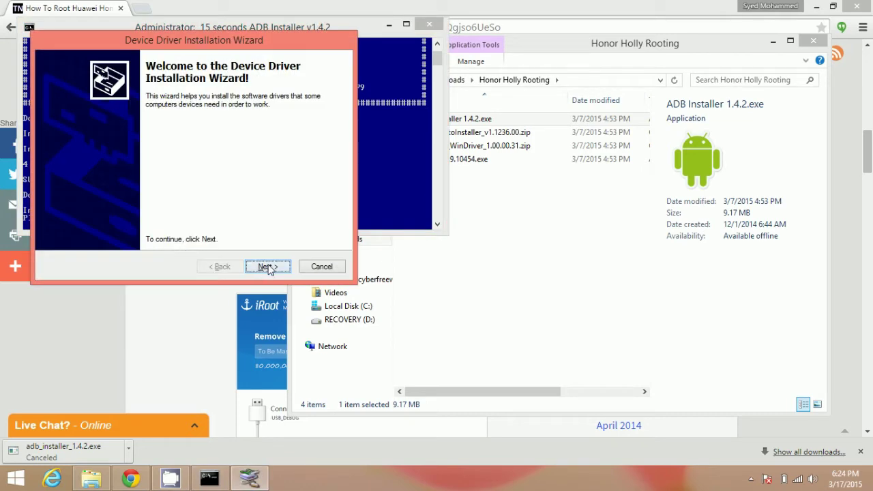
{"action": "left_click", "coordinate": [268, 267]}
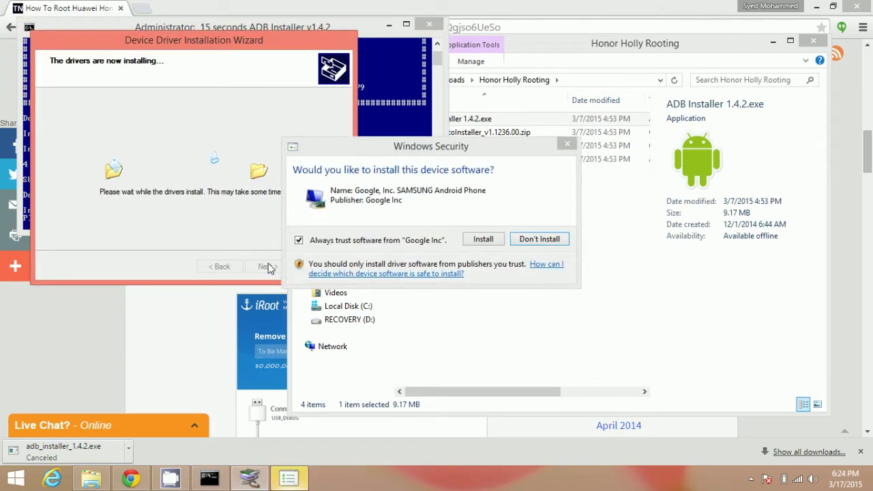
{"action": "left_click", "coordinate": [483, 240]}
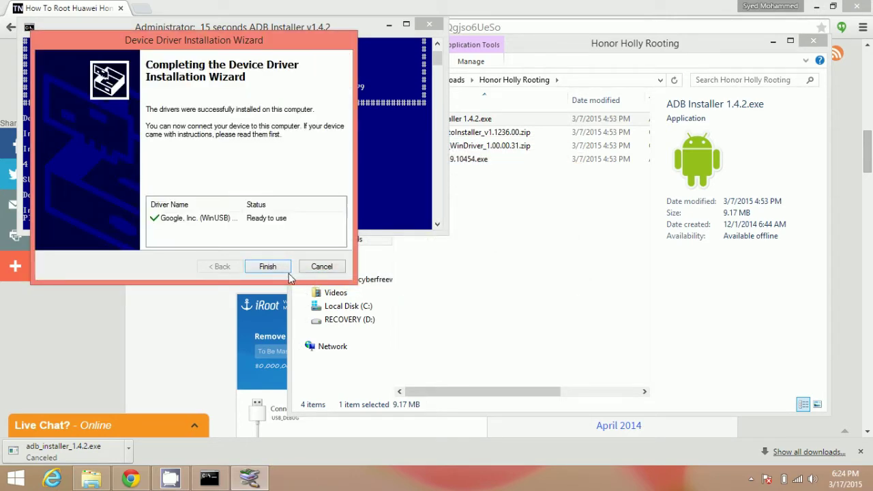
{"action": "left_click", "coordinate": [285, 270]}
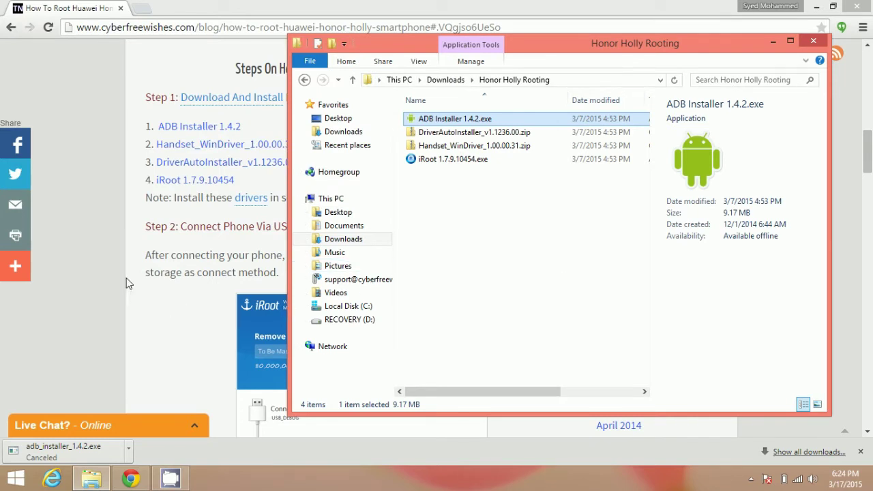
Open the Handset_WinDriver zip in the Honor Holly Rooting folder and launch its setup
{"action": "left_click", "coordinate": [101, 293]}
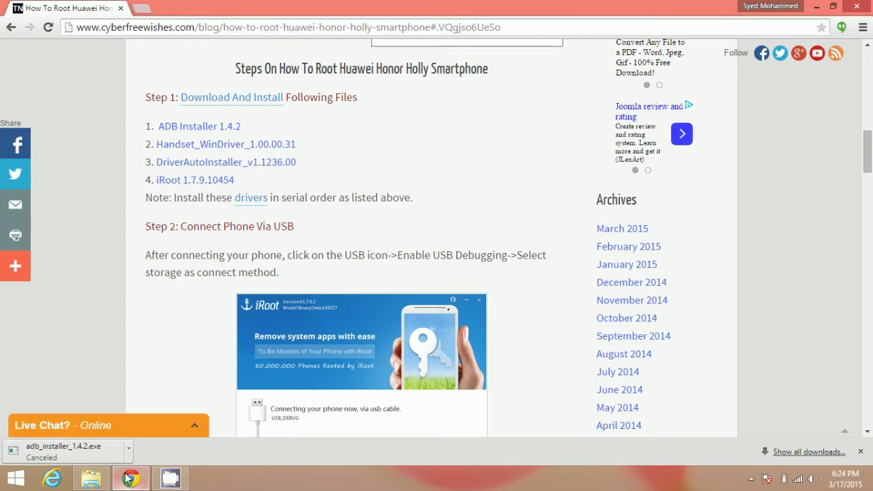
{"action": "left_click", "coordinate": [91, 478]}
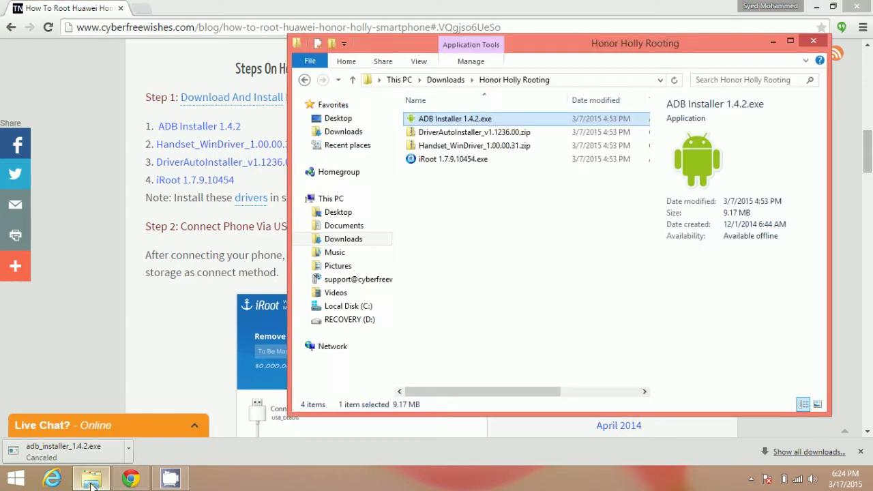
{"action": "double_click", "coordinate": [494, 145]}
{"action": "left_click", "coordinate": [480, 123]}
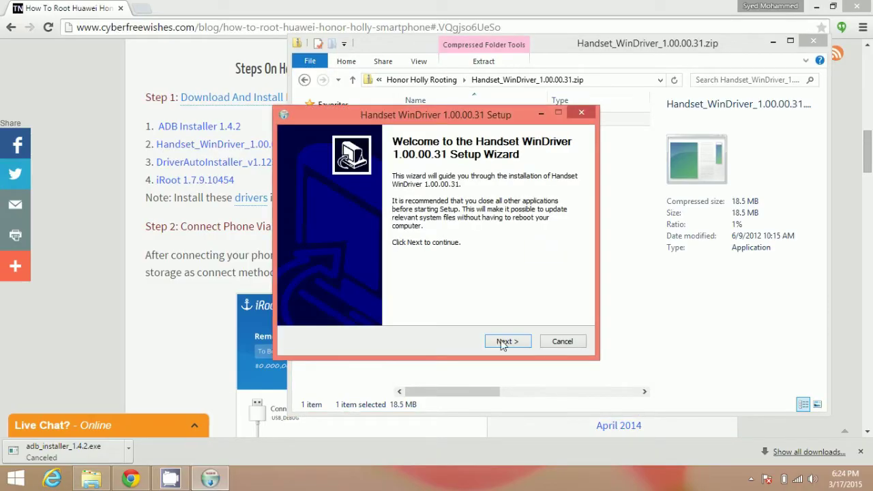
Install Handset WinDriver 1.00.00.31 to the default folder and close the zip window
{"action": "left_click", "coordinate": [503, 341]}
{"action": "left_click", "coordinate": [503, 341]}
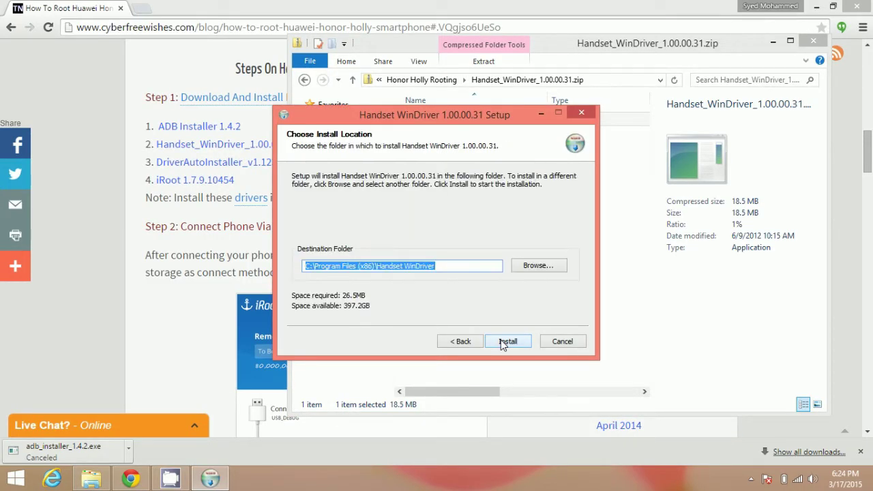
{"action": "left_click", "coordinate": [502, 343]}
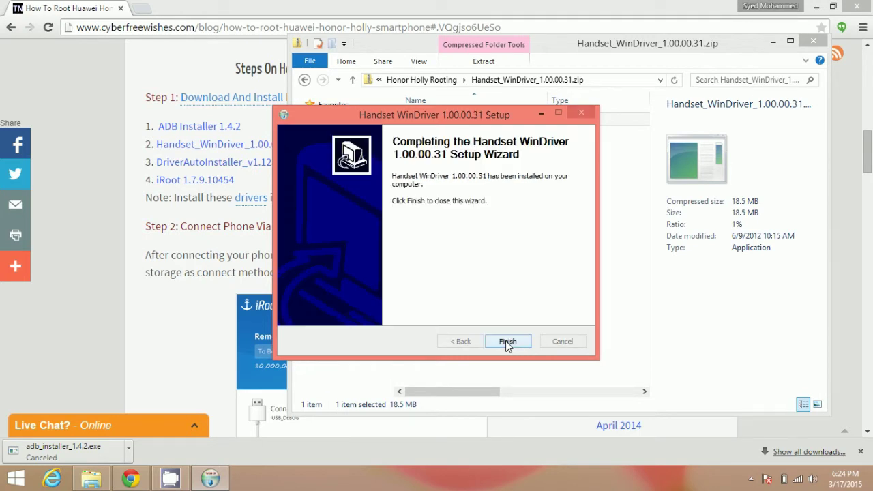
{"action": "left_click", "coordinate": [507, 343]}
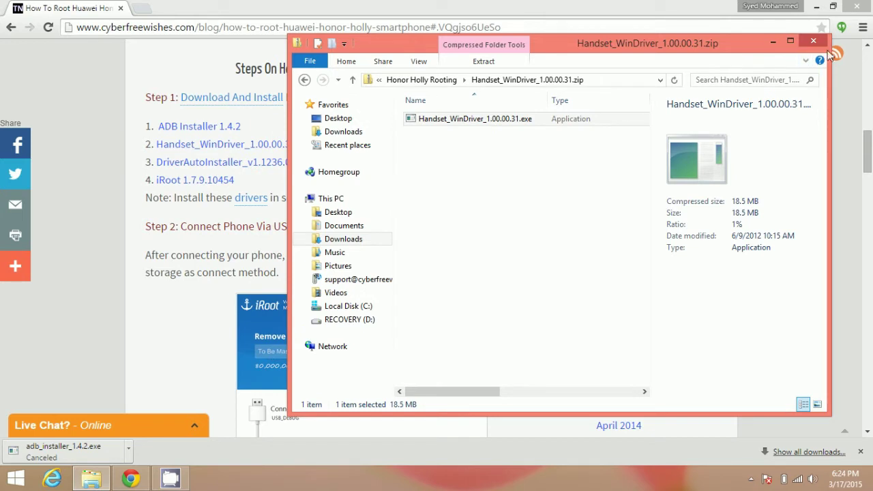
{"action": "left_click", "coordinate": [819, 41]}
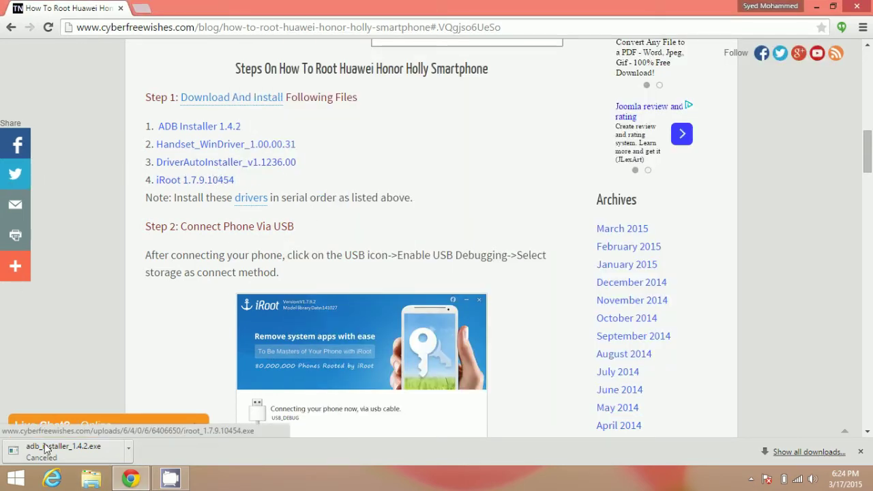
{"action": "left_click", "coordinate": [90, 478]}
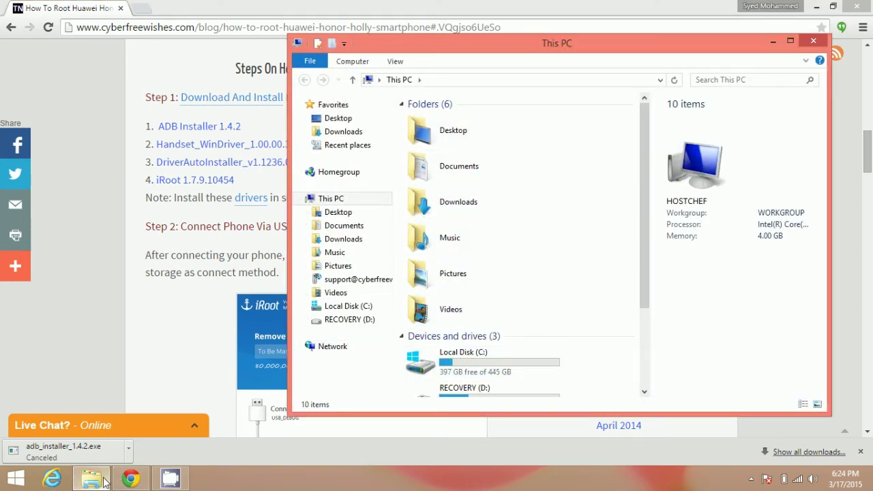
Run Install.bat from the DriverAutoInstaller_v1.1236.00 zip, confirm the prompt, and close Explorer
{"action": "left_click", "coordinate": [97, 438]}
{"action": "left_click", "coordinate": [469, 159]}
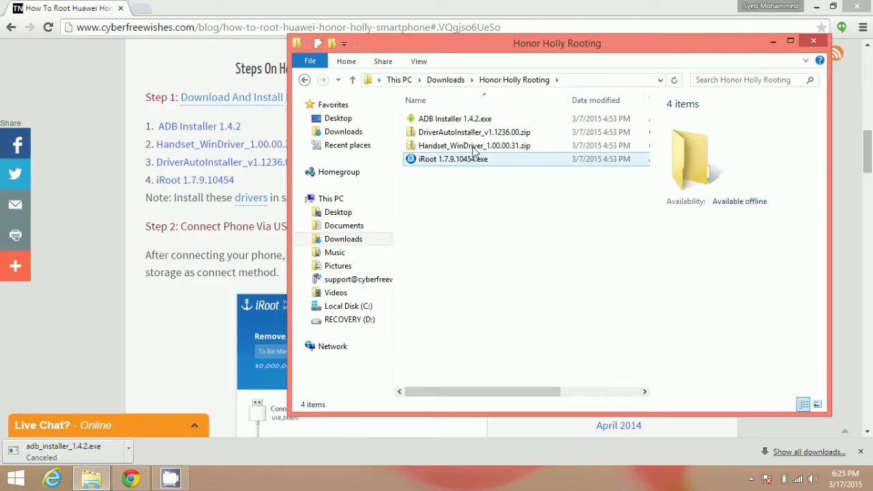
{"action": "left_click", "coordinate": [475, 133]}
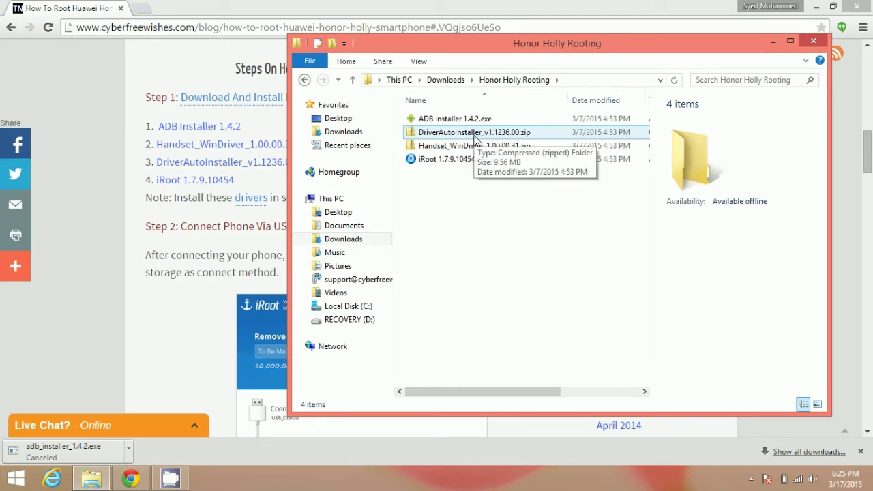
{"action": "double_click", "coordinate": [475, 134]}
{"action": "double_click", "coordinate": [465, 120]}
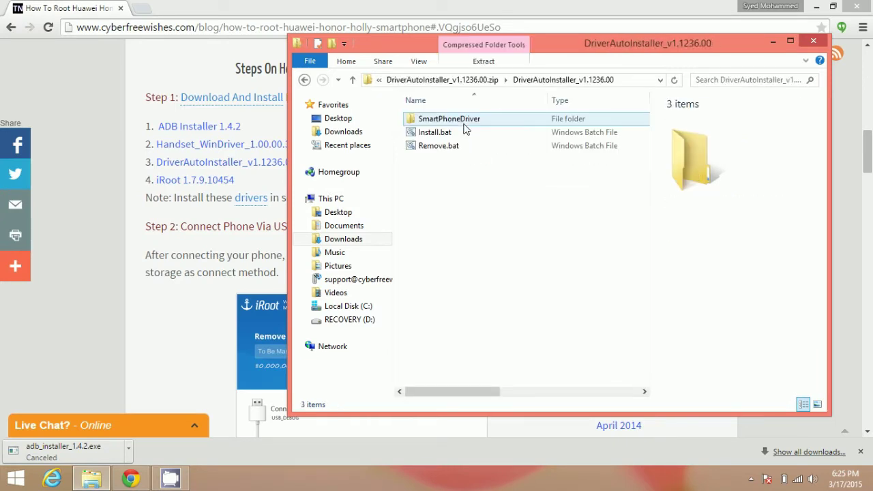
{"action": "double_click", "coordinate": [469, 136]}
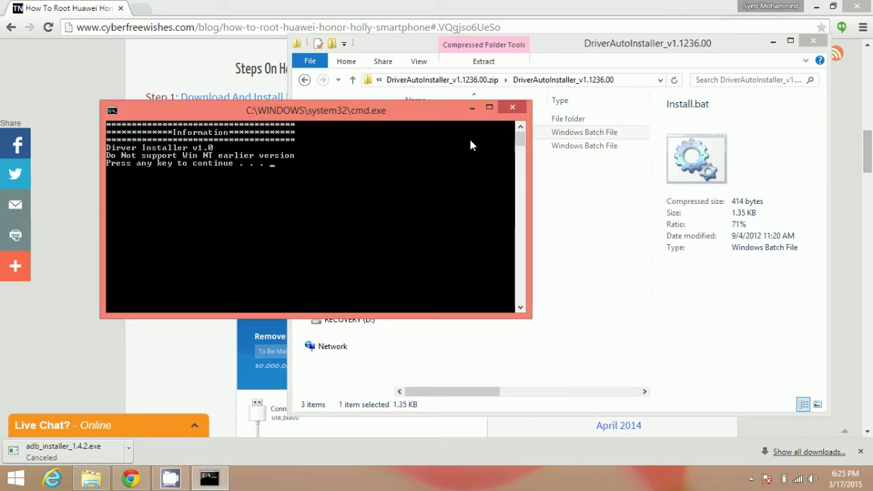
{"action": "key", "text": "Return"}
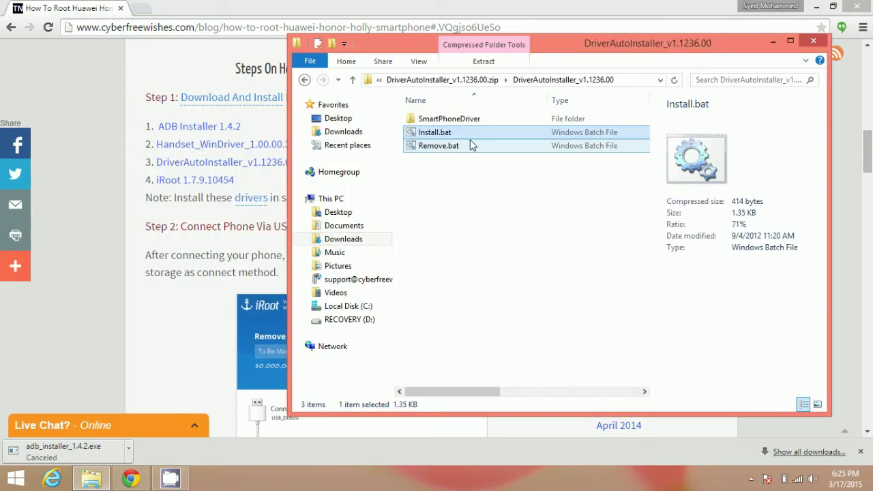
{"action": "left_click", "coordinate": [812, 41]}
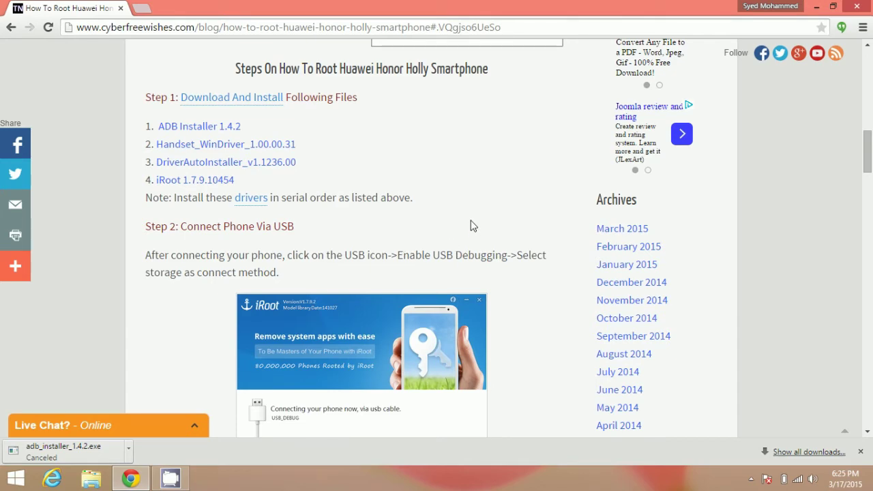
Install iRoot 1.7.9.10454 with a desktop icon and launch it on finishing
{"action": "scroll", "coordinate": [472, 227], "scroll_direction": "down", "scroll_amount": 2}
{"action": "scroll", "coordinate": [221, 181], "scroll_direction": "up", "scroll_amount": 2}
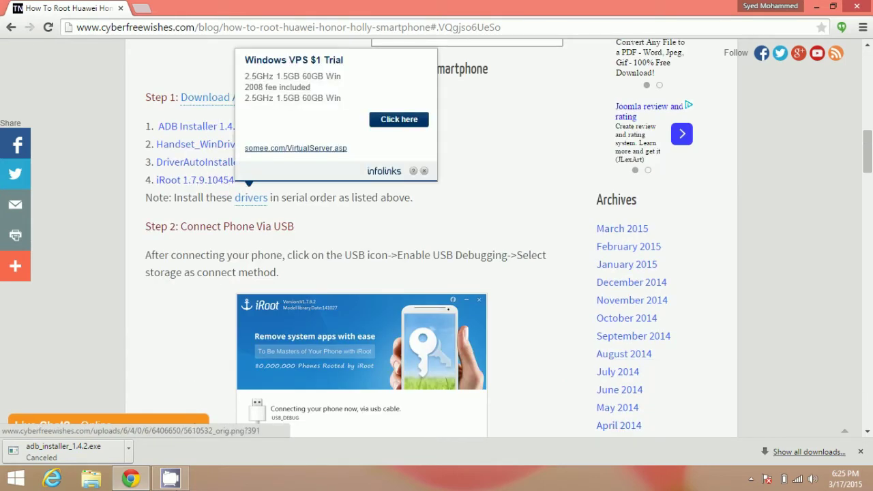
{"action": "left_click", "coordinate": [92, 481]}
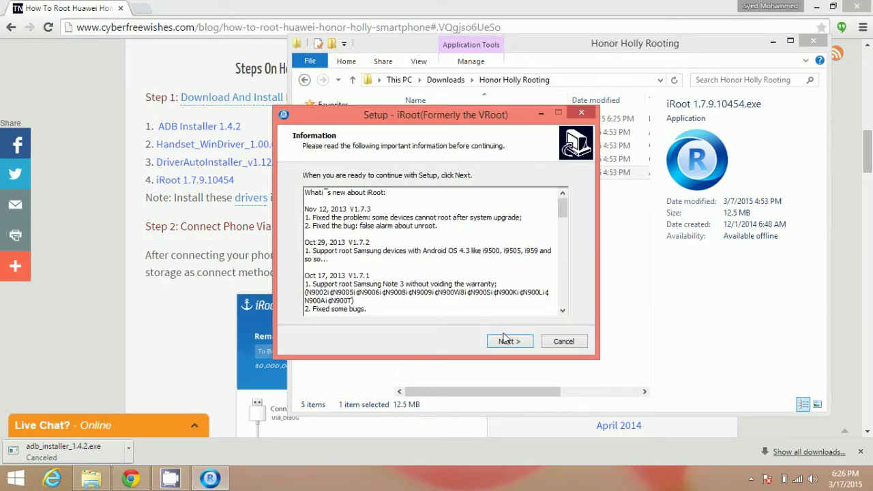
{"action": "left_click", "coordinate": [505, 341]}
{"action": "left_click", "coordinate": [504, 341]}
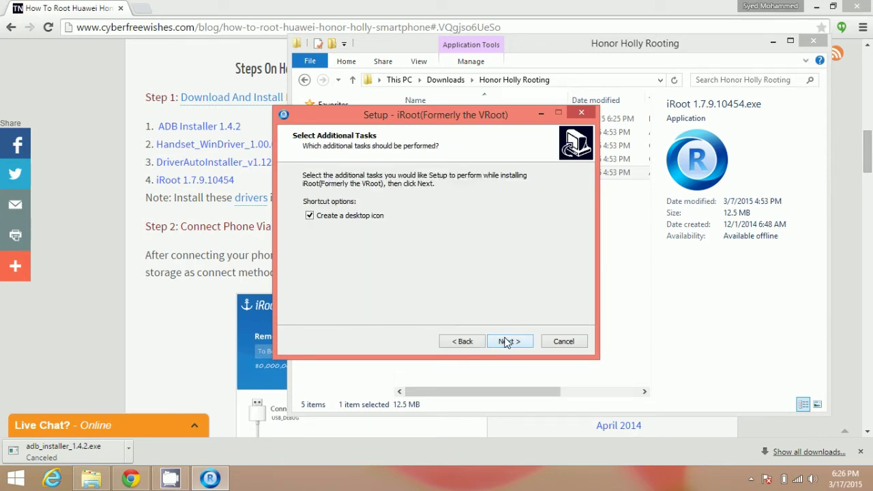
{"action": "left_click", "coordinate": [505, 341]}
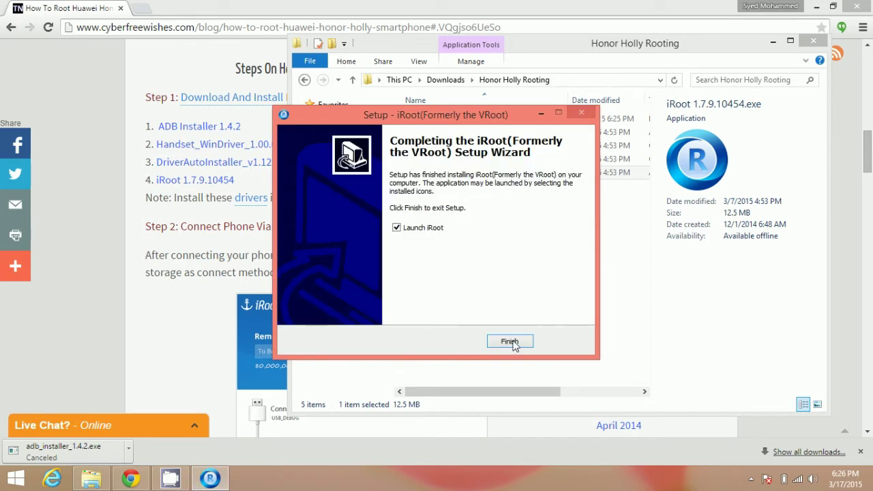
{"action": "left_click", "coordinate": [509, 345]}
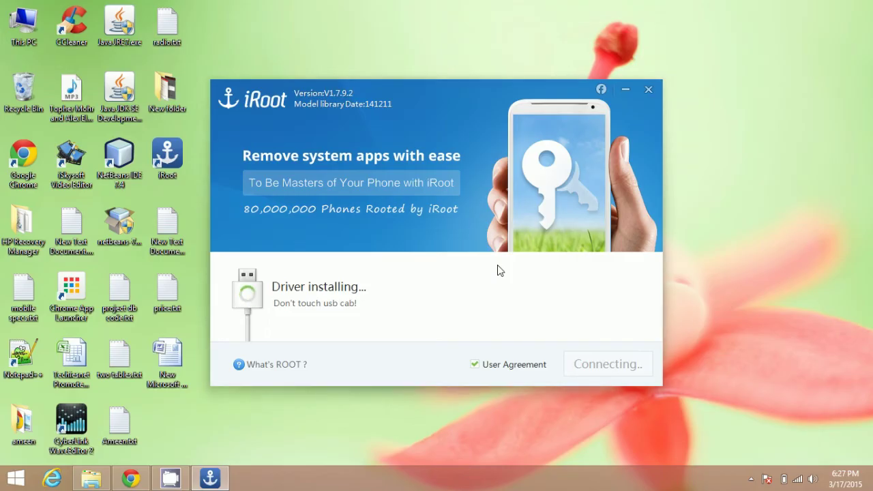
Approve the Windows Security driver install so the Huawei Hol-U19 connects
{"action": "left_click", "coordinate": [510, 234]}
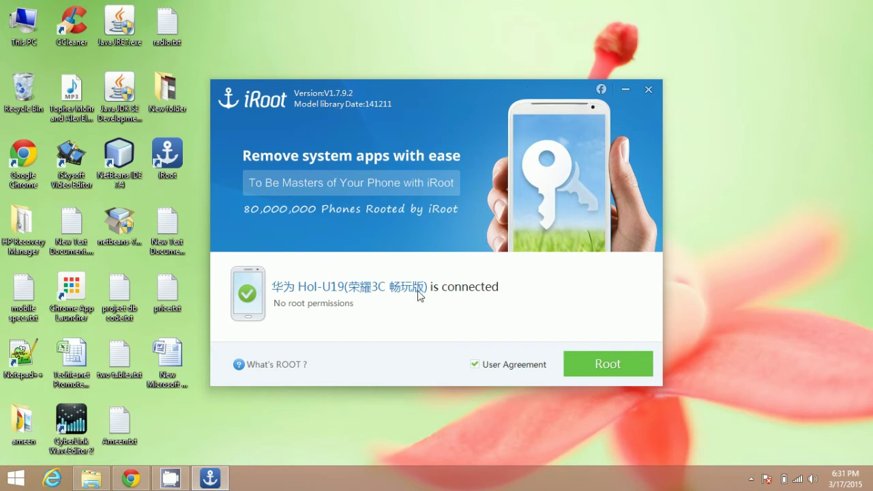
Start rooting the Hol-U19 with the green Root button
{"action": "left_click", "coordinate": [616, 370]}
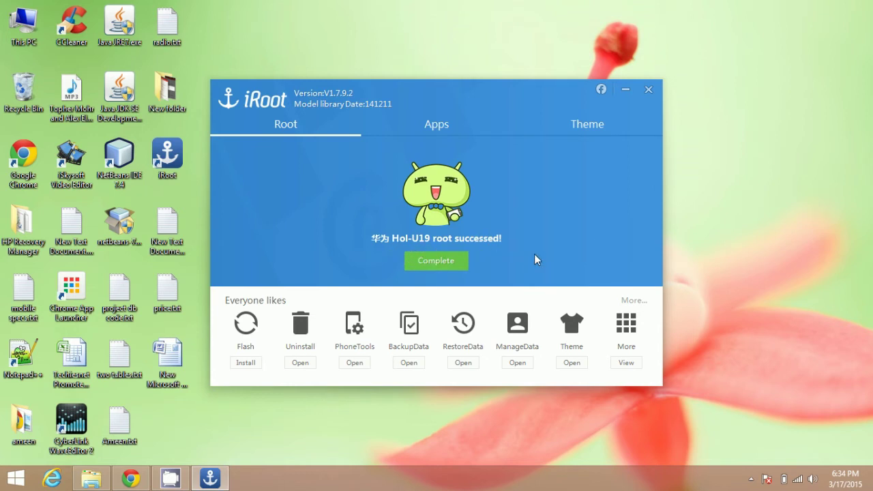
Confirm the 'root successed' screen with Complete so iRoot rechecks the phone
{"action": "left_click", "coordinate": [440, 266]}
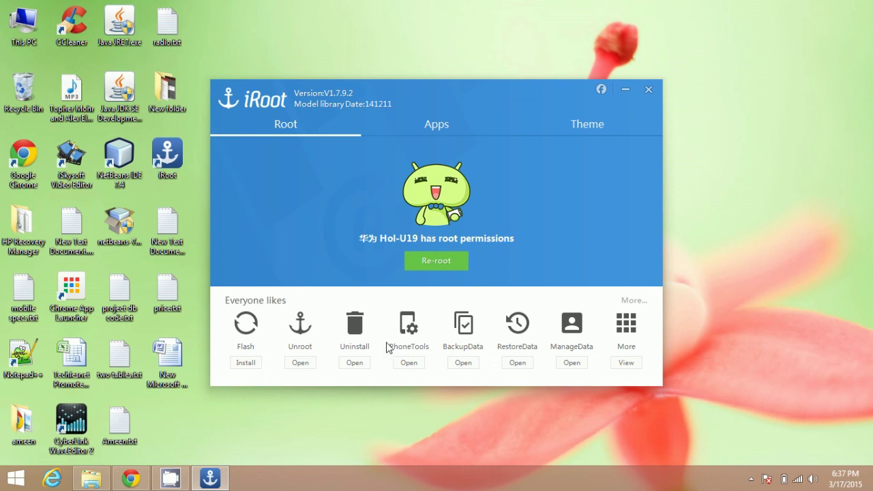
Launch Unroot from the Everyone likes panel to strip root from the Hol-U19
{"action": "left_click", "coordinate": [300, 366]}
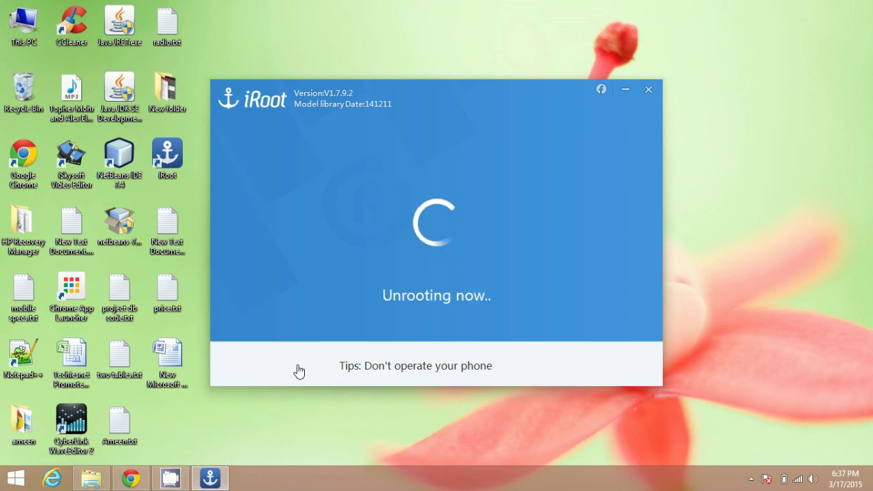